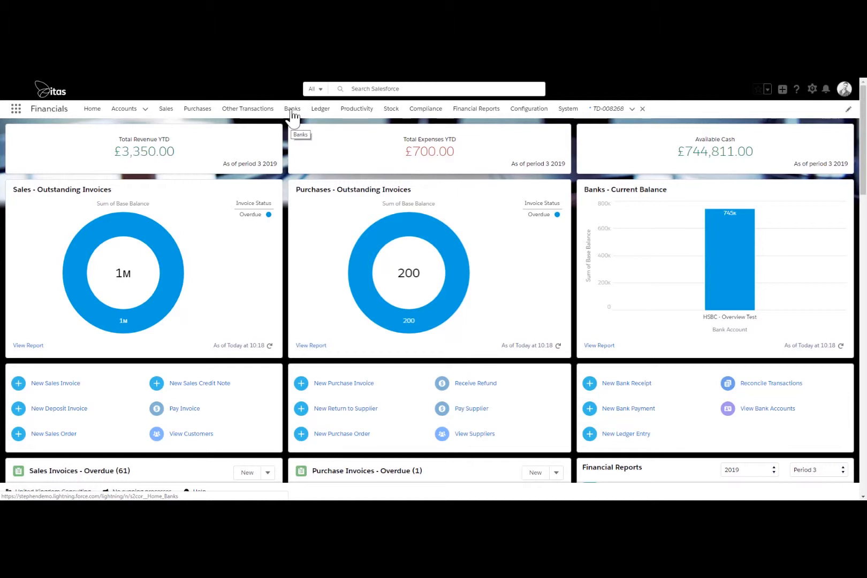
Open the bank transaction matching page for the itas Bank account.
click(292, 109)
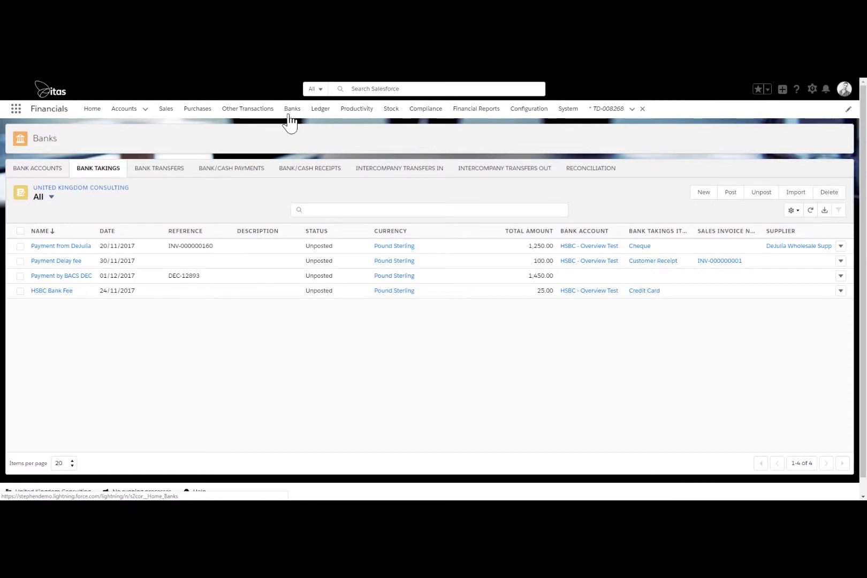
click(38, 169)
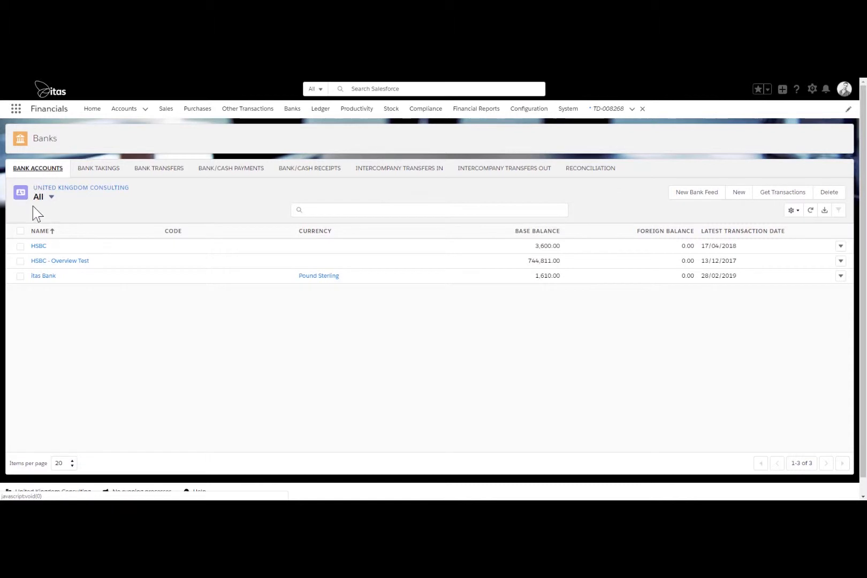
click(43, 275)
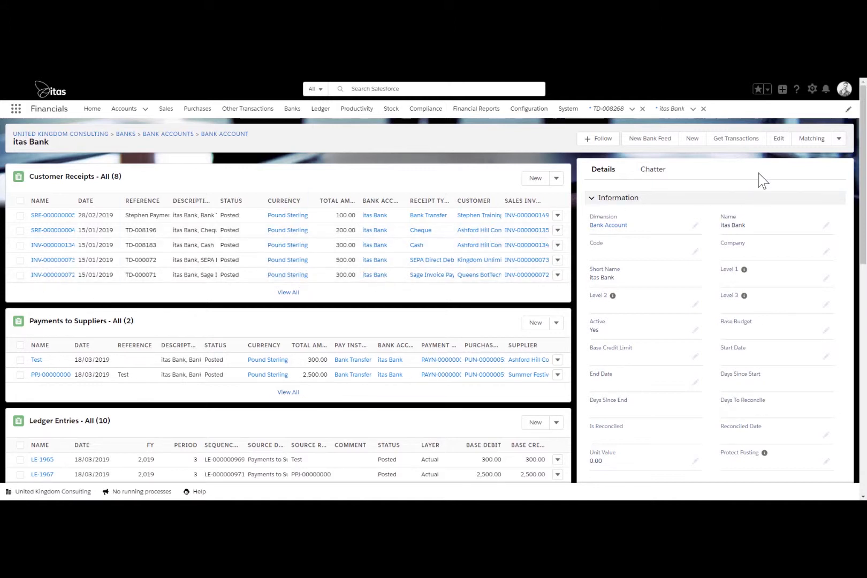
click(812, 142)
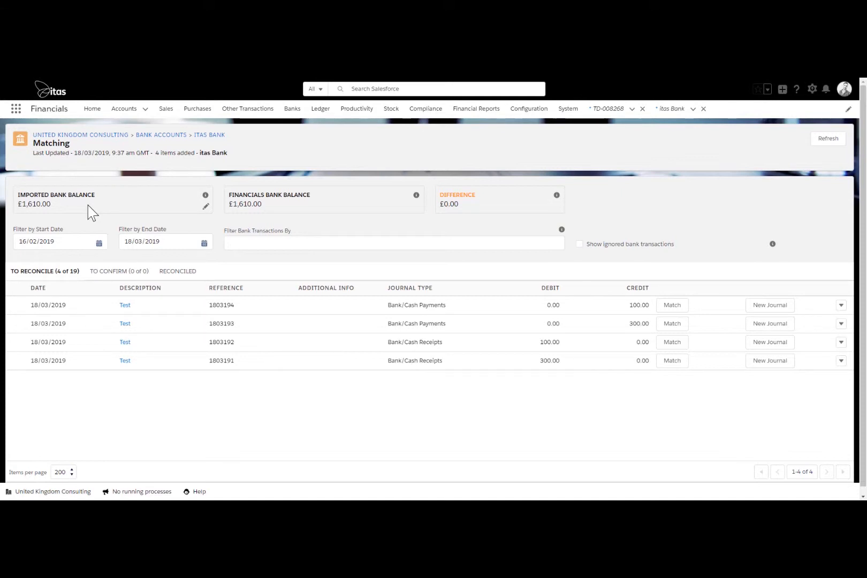
Examine the editable imported bank balance, the start and end date filters, and the bank transaction filter.
click(205, 207)
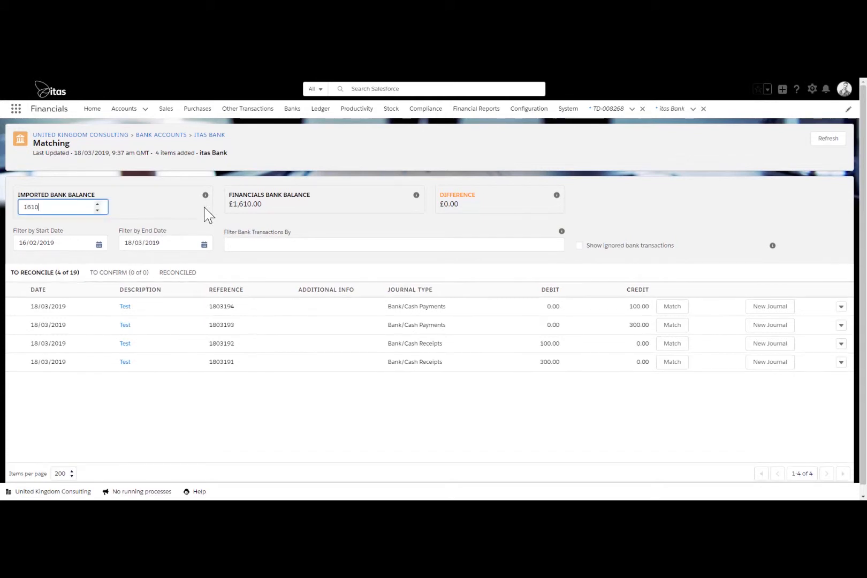
key(Return)
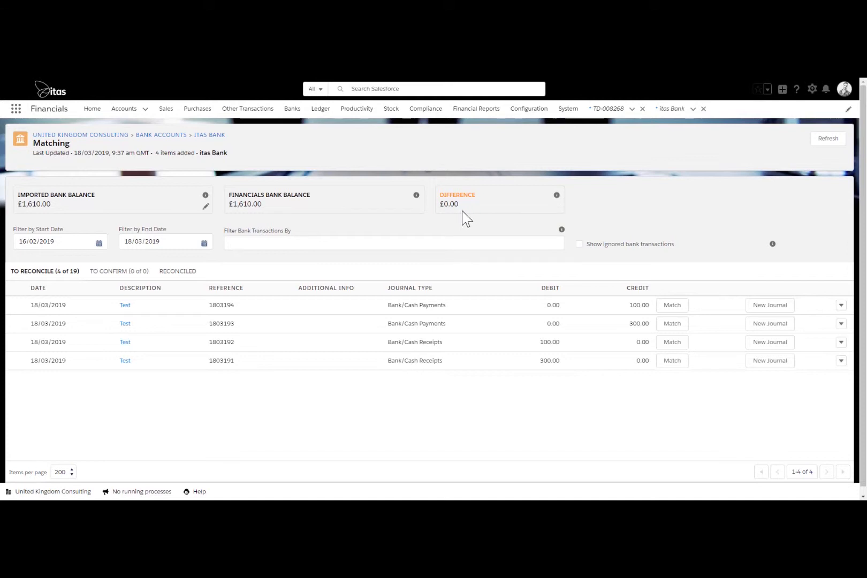
click(77, 243)
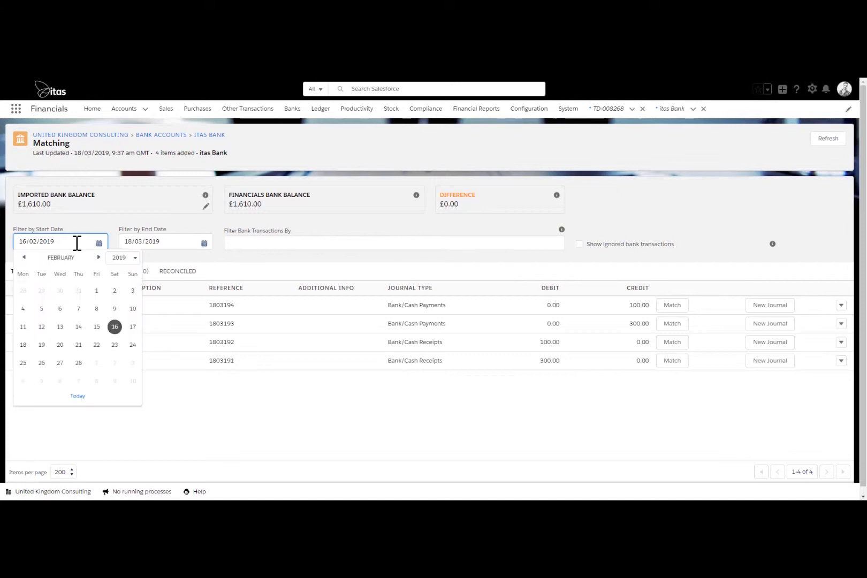
click(166, 243)
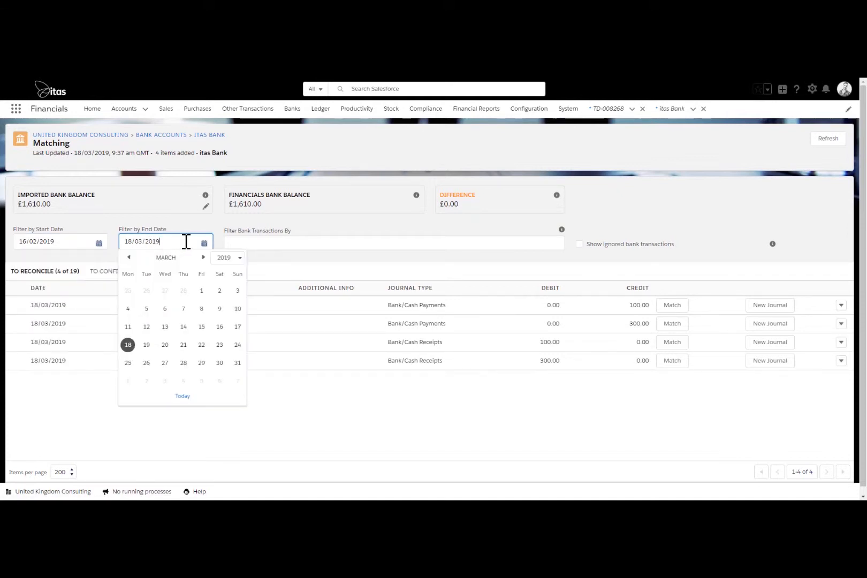
click(269, 242)
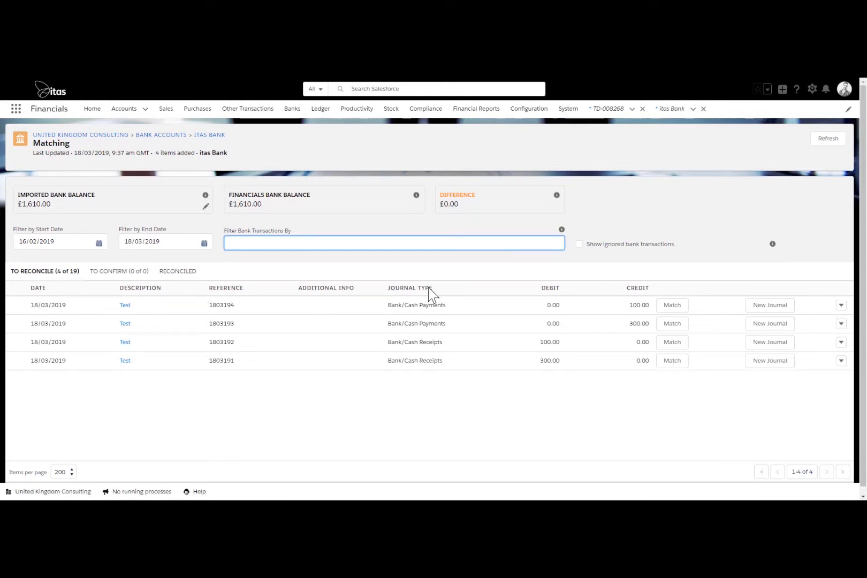
click(717, 319)
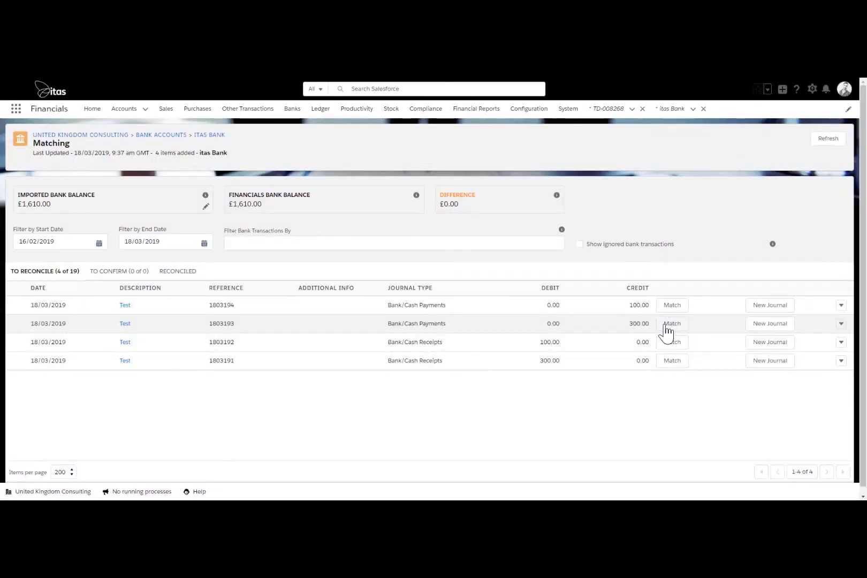
Match the 300.00 bank payment with reference 1803193 to the Payments to Suppliers item Test and save the match.
click(667, 325)
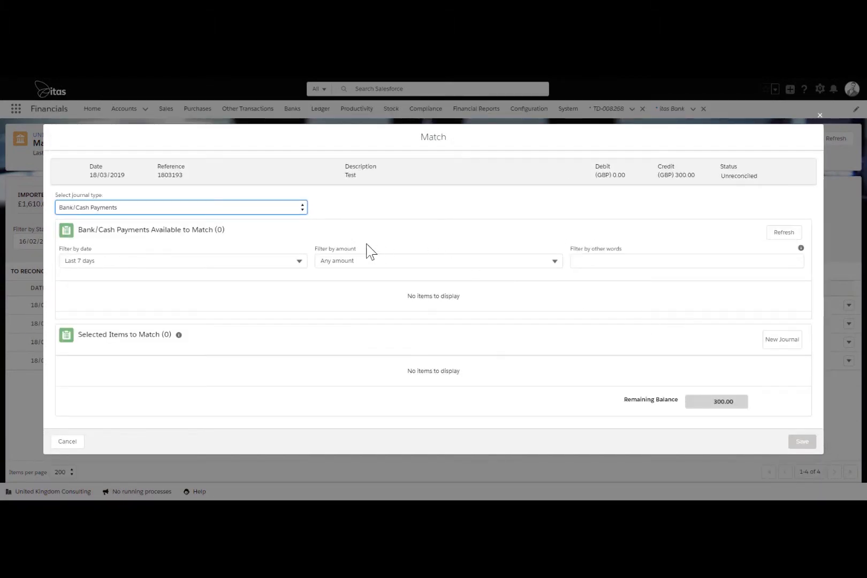
click(282, 212)
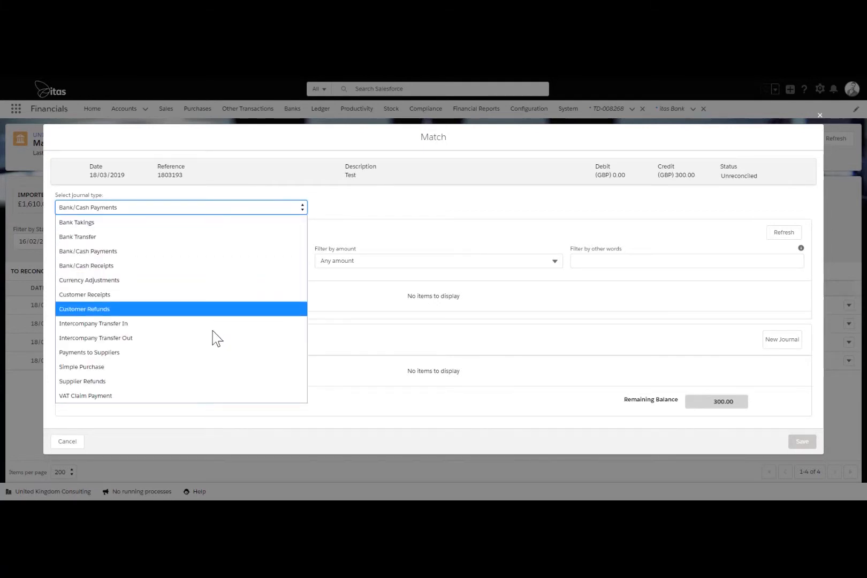
click(209, 358)
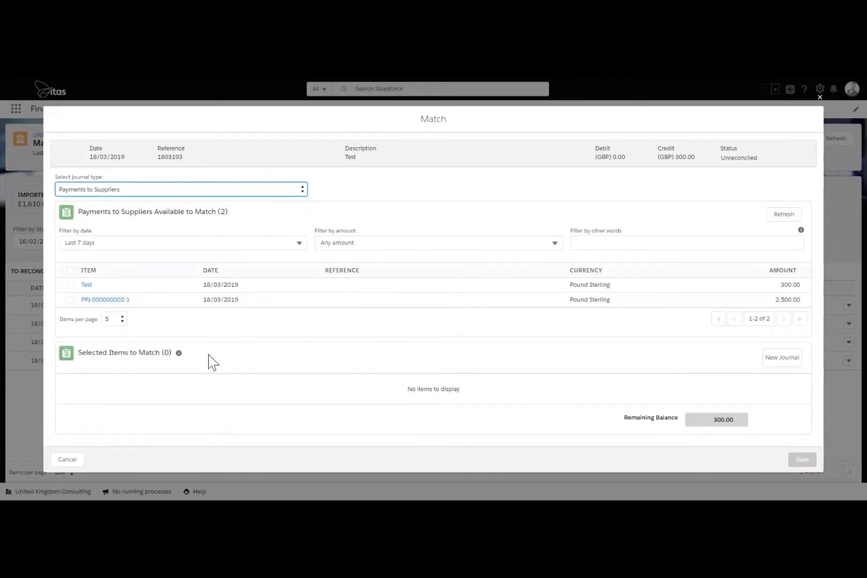
click(70, 285)
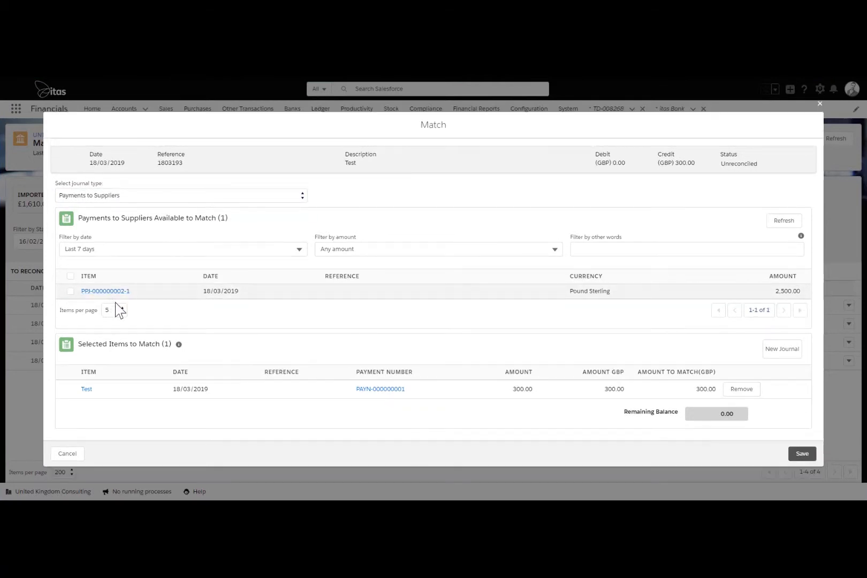
click(803, 454)
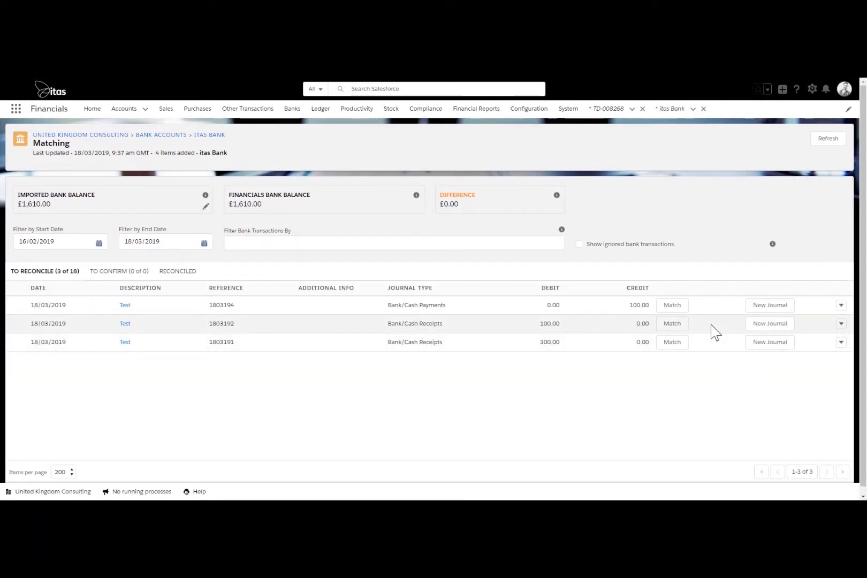
Start a new journal for the 100.00 bank payment with reference 1803194, using Customer Receipts as the journal type.
click(775, 346)
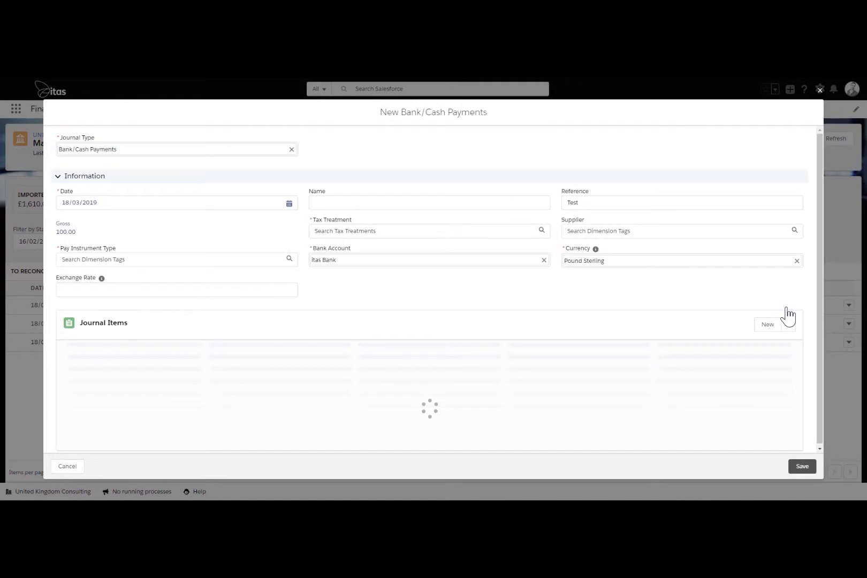
click(293, 151)
click(247, 153)
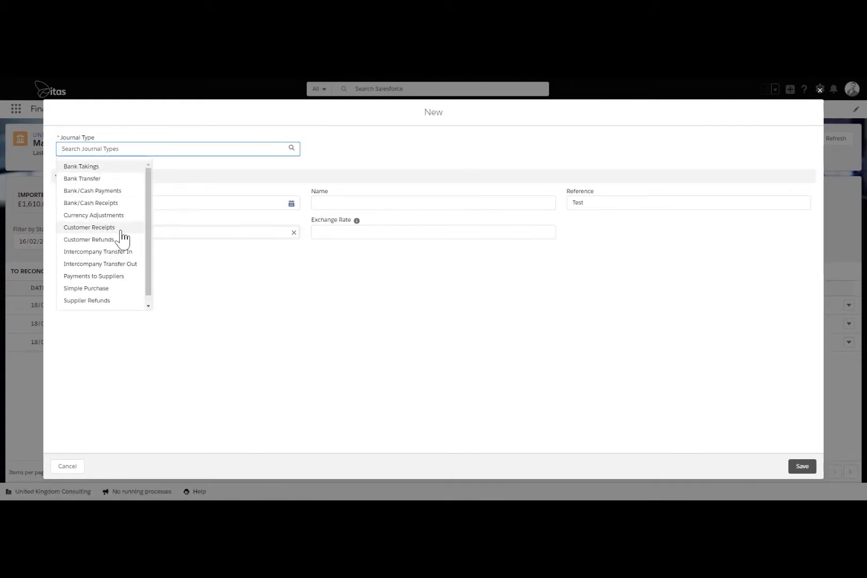
click(120, 231)
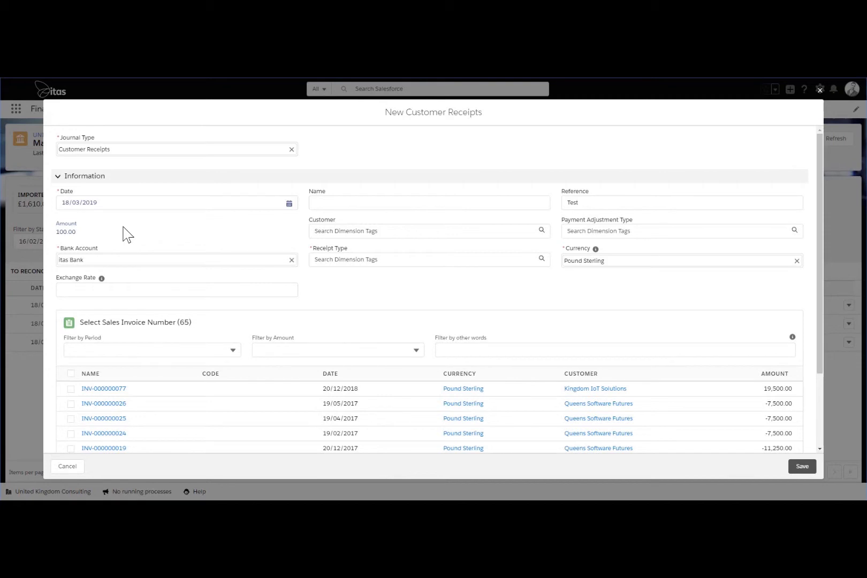
Review the payment adjustment types and set the customer receipt's receipt type to Bank Transfer, leaving the exchange rate blank.
click(590, 232)
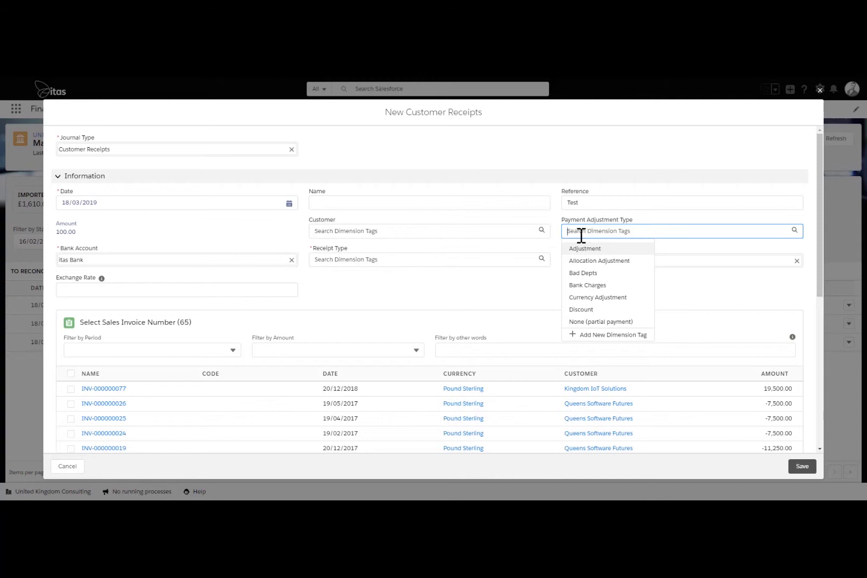
click(378, 262)
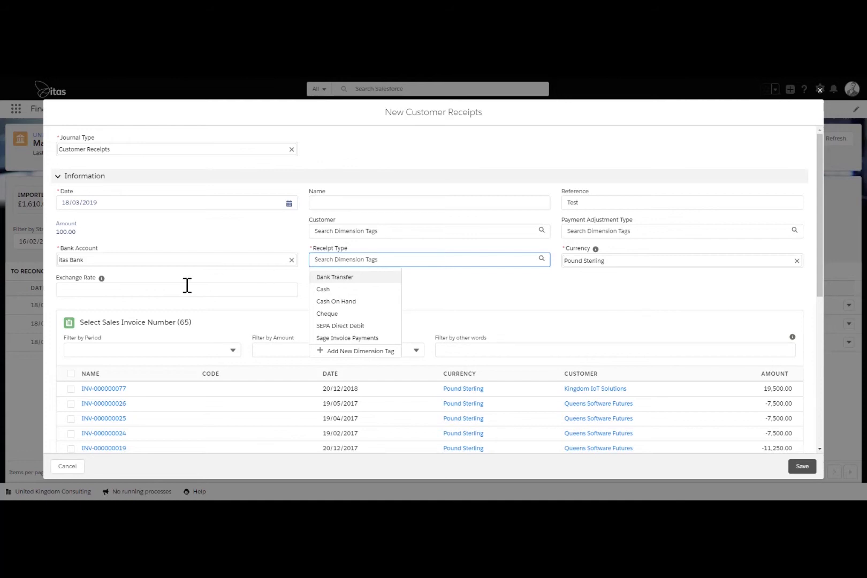
key(Return)
click(155, 291)
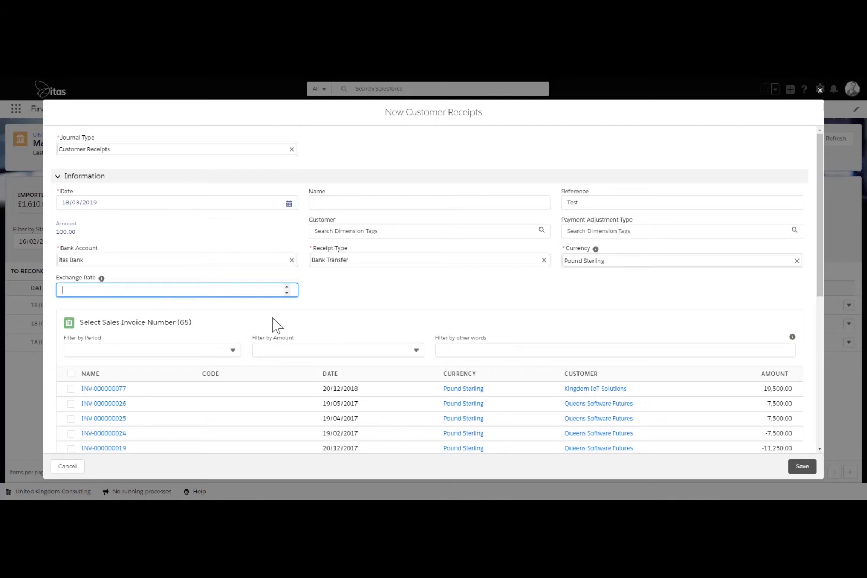
Allocate the receipt to Kingdom IoT Solutions' sales invoice INV-000000077 and save the journal.
scroll(349, 315, down, 1)
scroll(349, 318, down, 1)
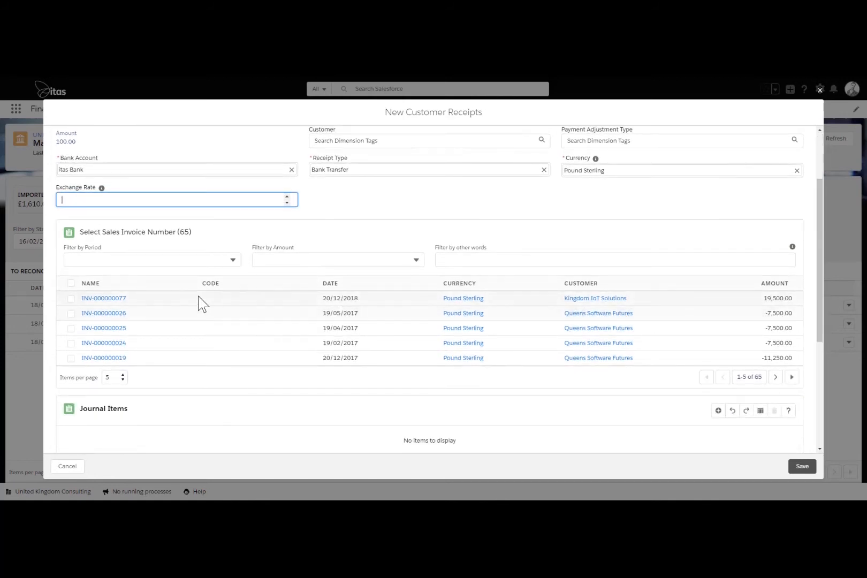
click(71, 299)
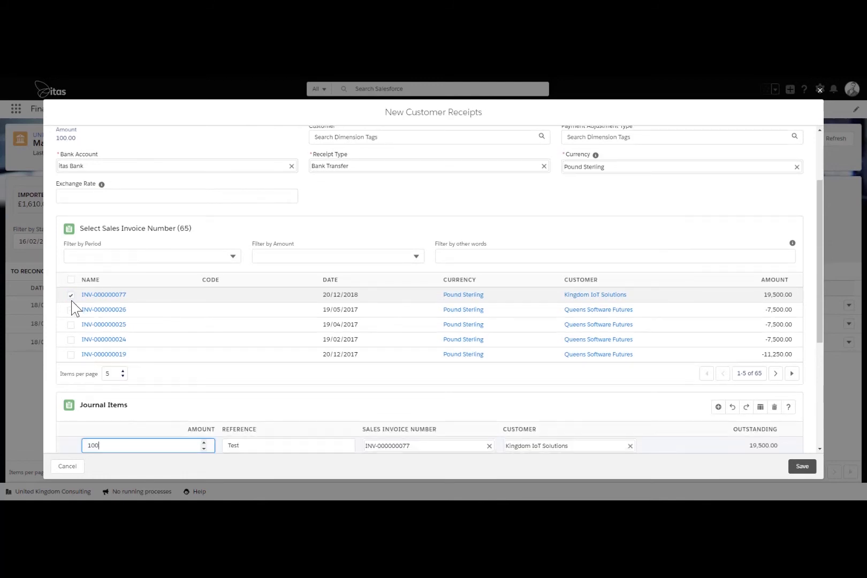
scroll(57, 395, down, 2)
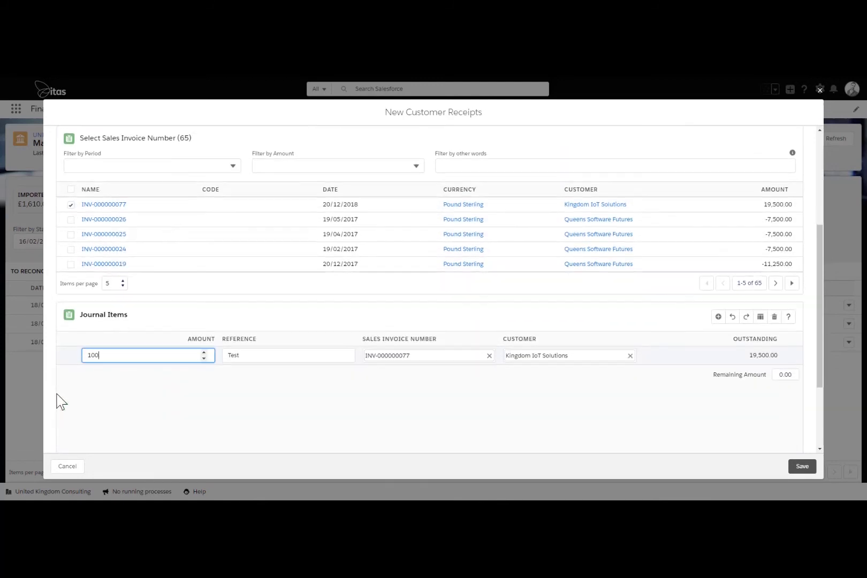
scroll(57, 395, down, 2)
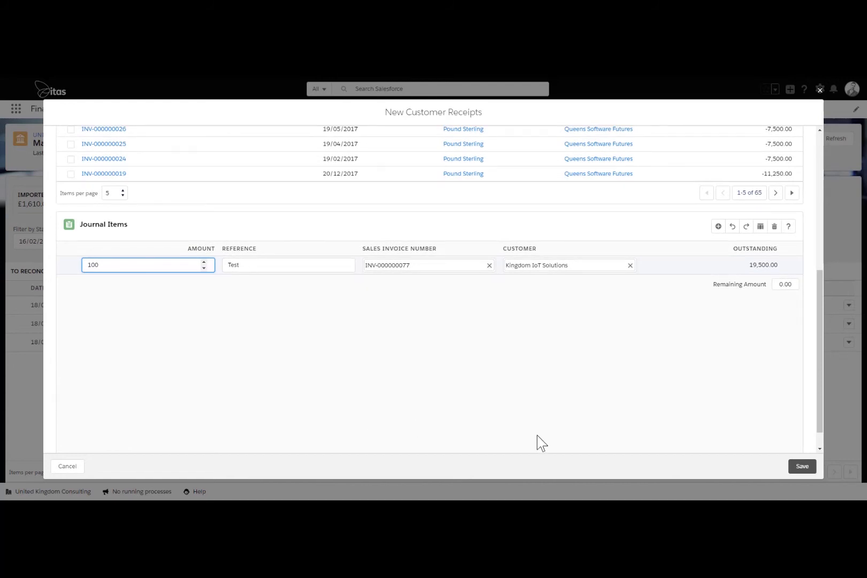
click(802, 466)
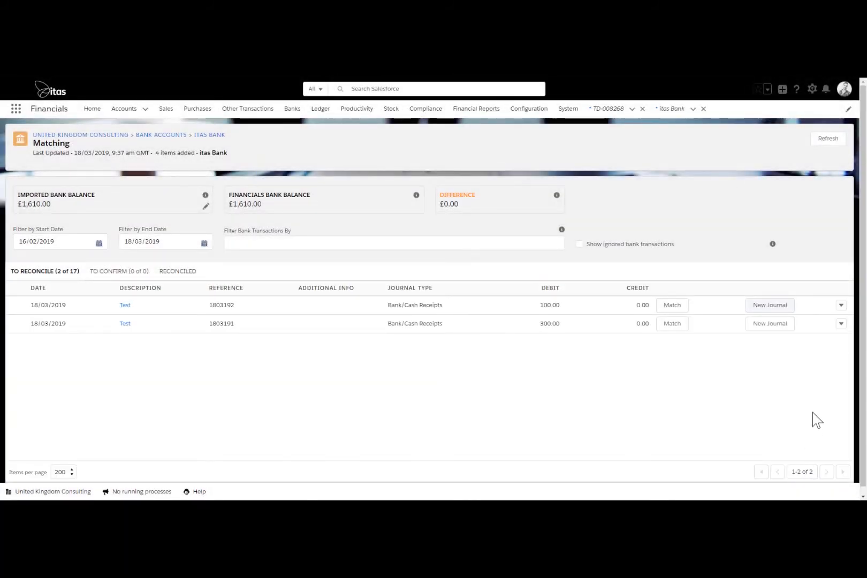
Ignore the 100.00 bank receipt with reference 1803192 and show ignored bank transactions in the list.
click(840, 307)
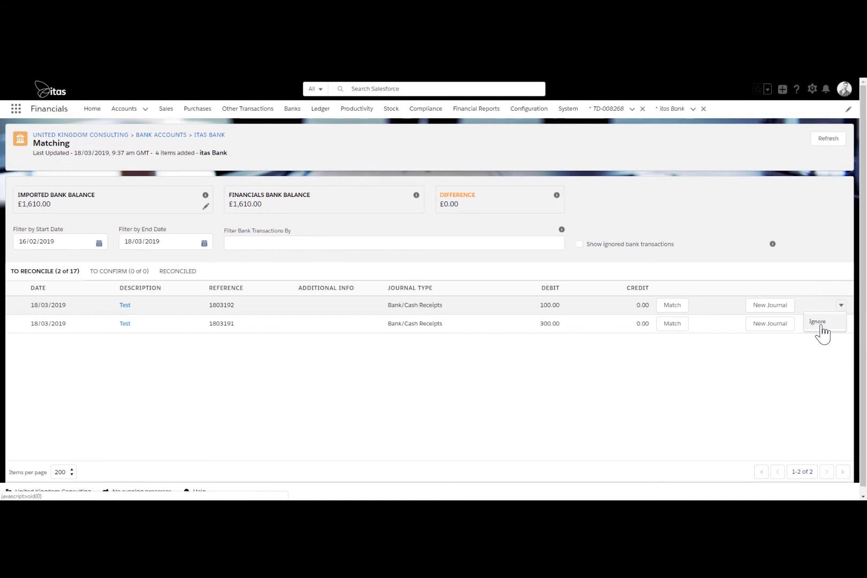
click(820, 322)
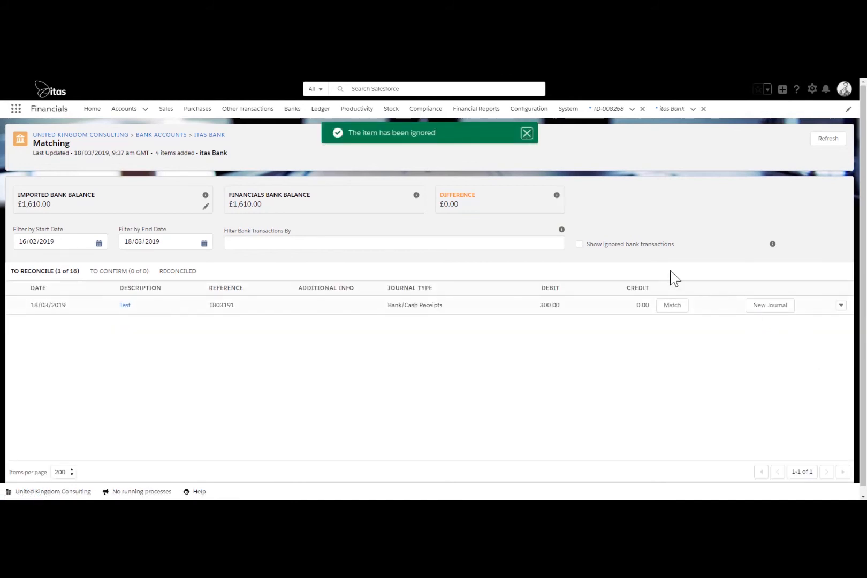
click(579, 244)
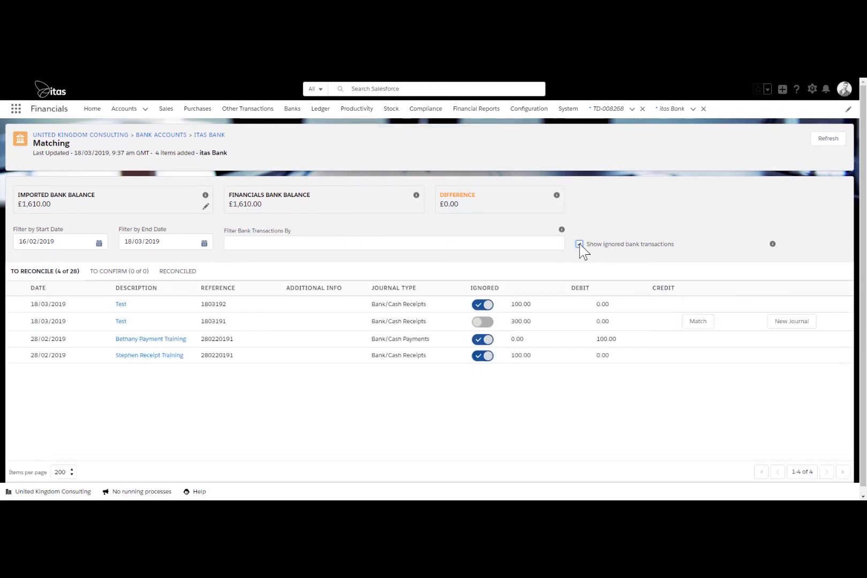